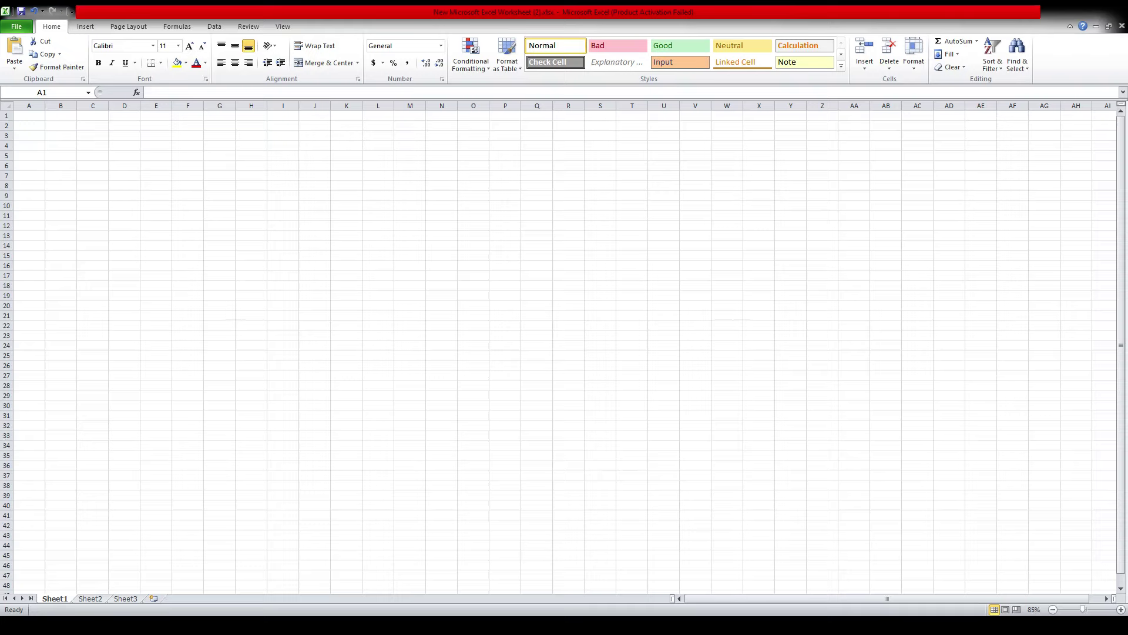
- Select all of column A in the blank worksheet with Ctrl+Space
key("ctrl+space")
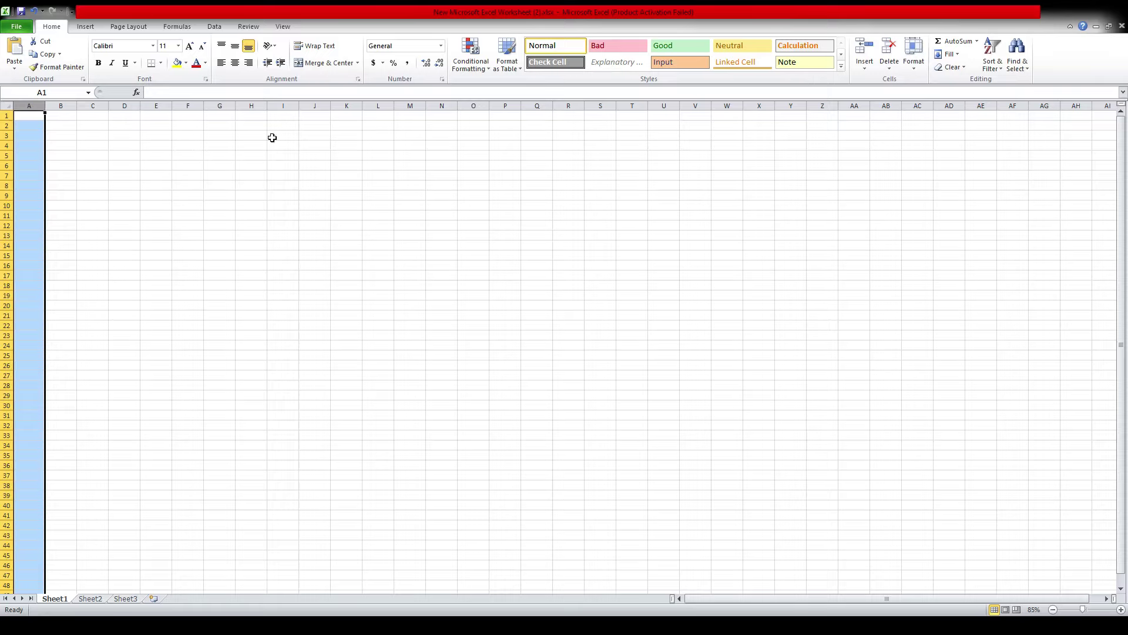
- Zoom the sheet from 85% toward 190% while selecting W15, E10, F10, G10 and H10
left_click(739, 258)
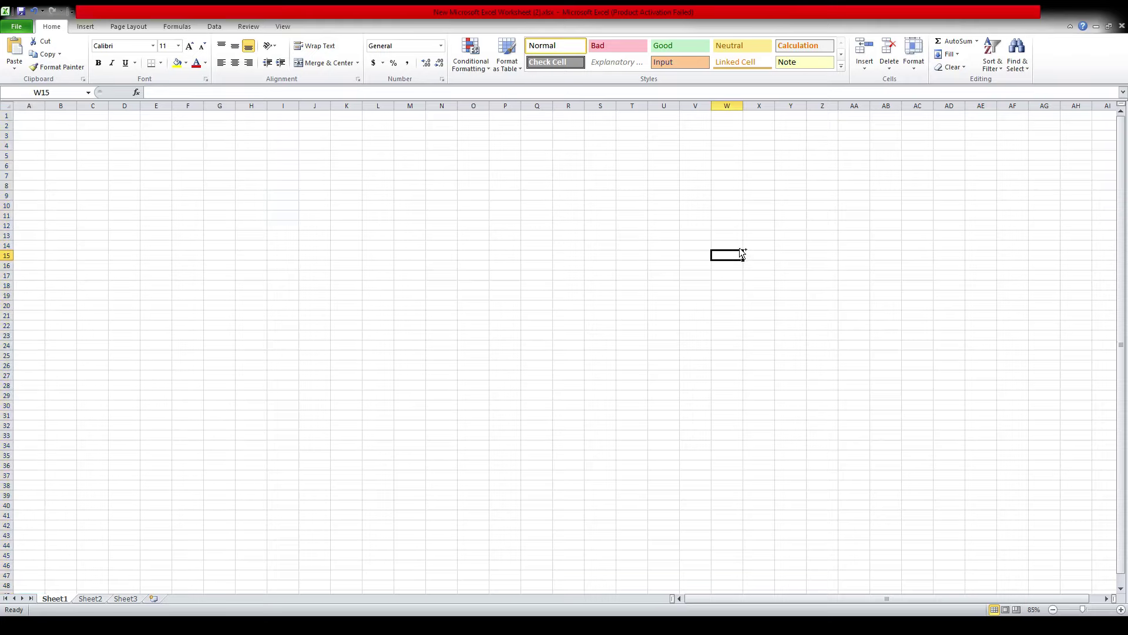
scroll(739, 248, "up", 2)
left_click(215, 248)
scroll(215, 248, "up", 2)
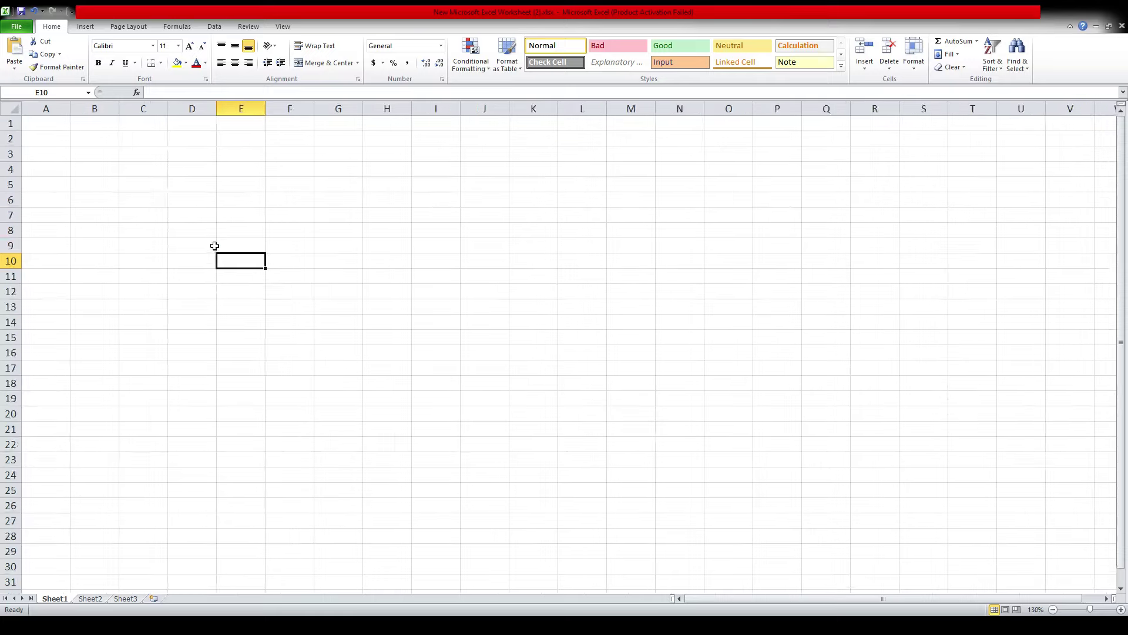
scroll(215, 248, "up", 3)
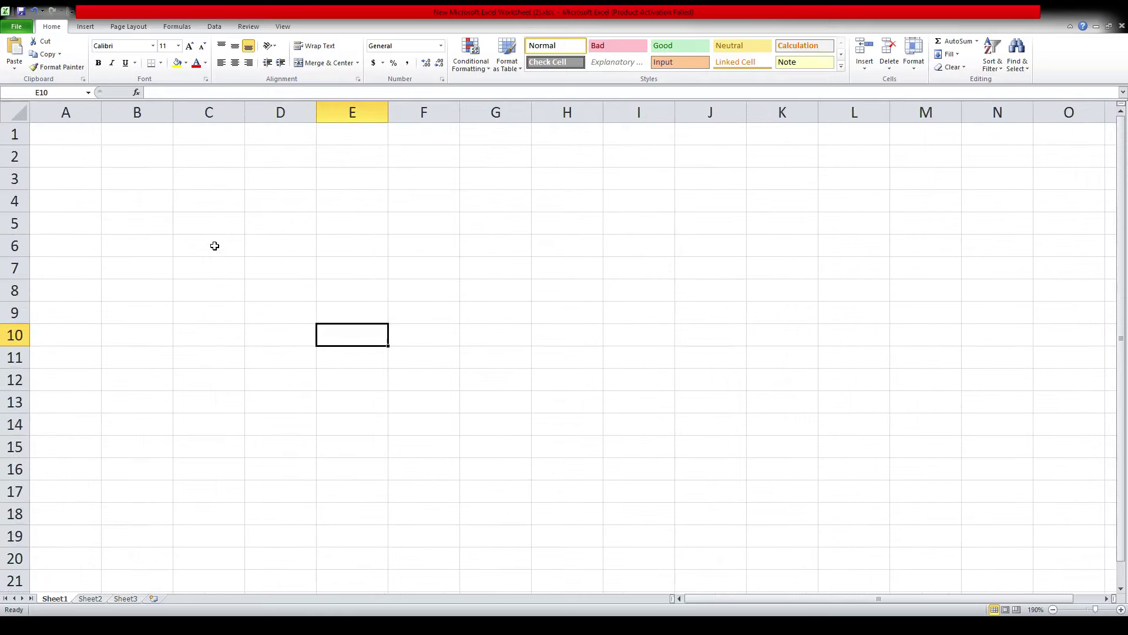
left_click(428, 332)
left_click(491, 338)
left_click(580, 340)
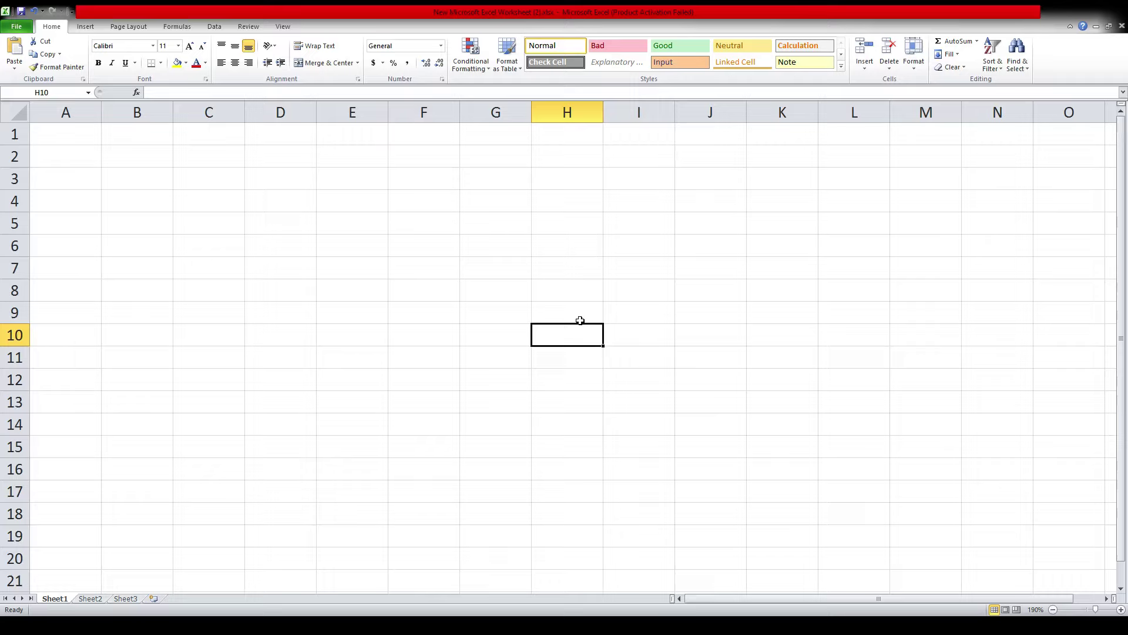
- Move through cells H7, H6, H4, H3, G3 and G5, finishing on E6
left_click(569, 261)
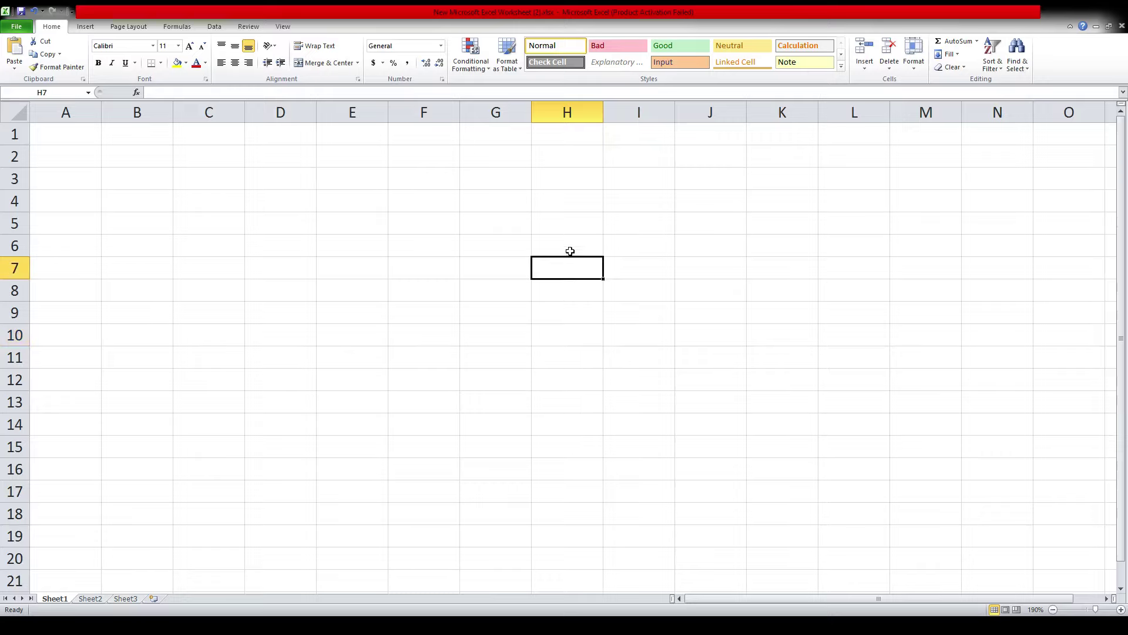
left_click(571, 238)
left_click(561, 203)
left_click(546, 179)
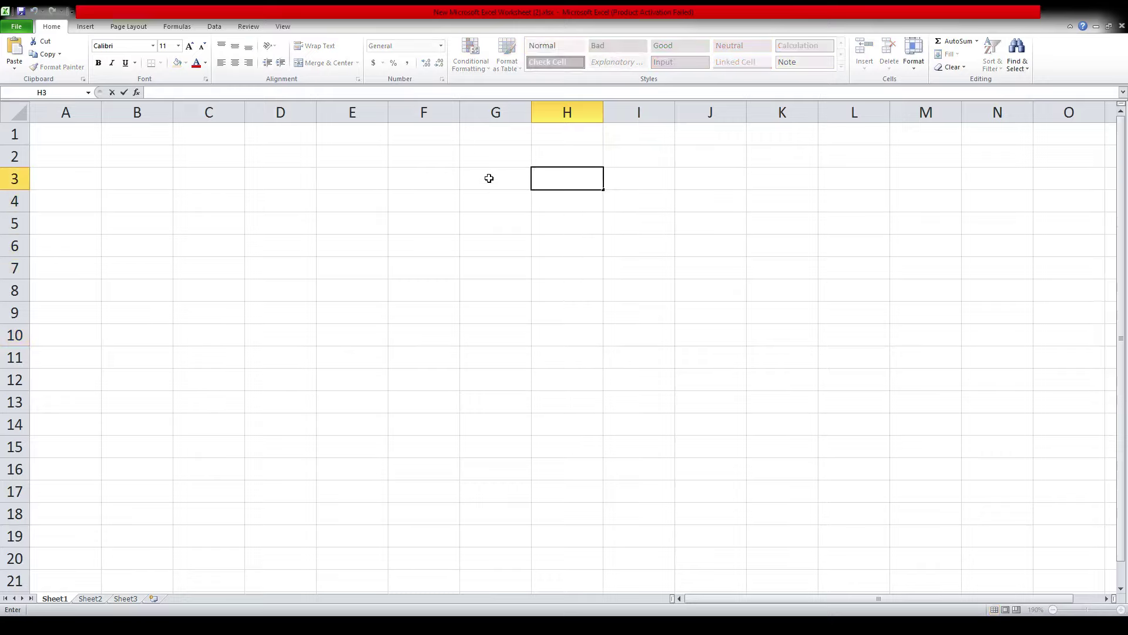
left_click(487, 176)
left_click(496, 228)
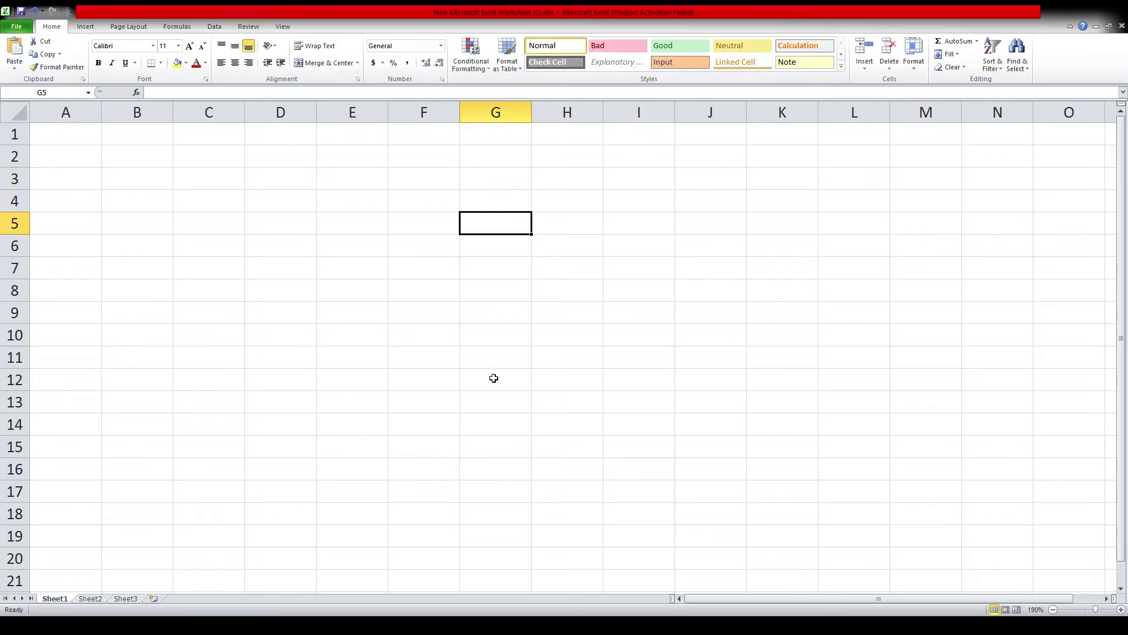
left_click(348, 244)
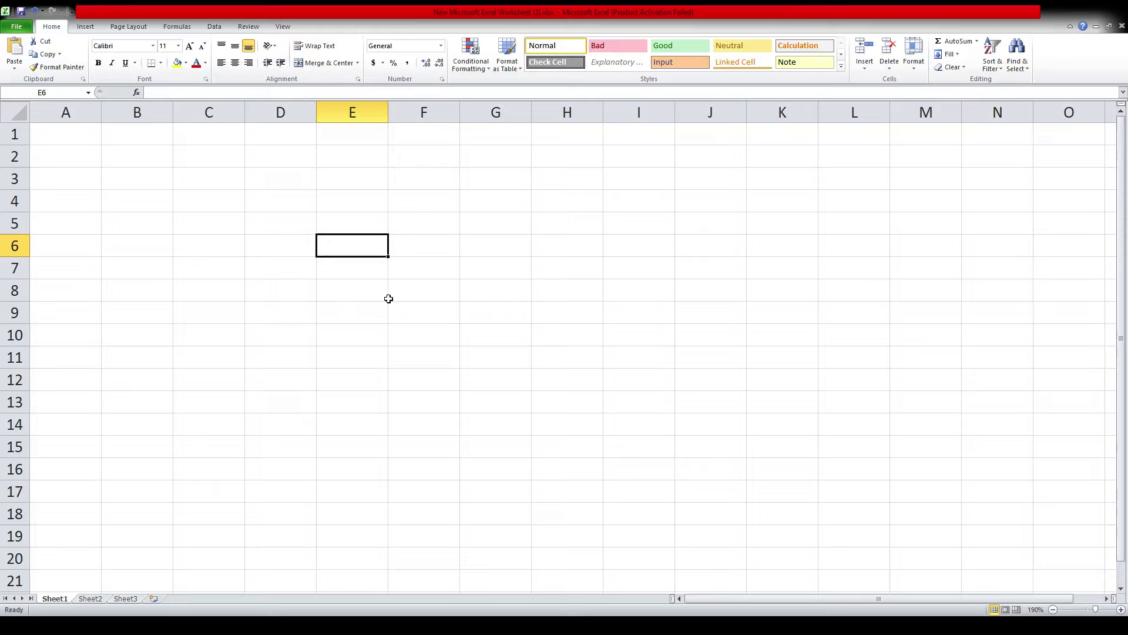
- Enter the person's name in E6 and 20 in F6, finishing on F9
type("Asa")
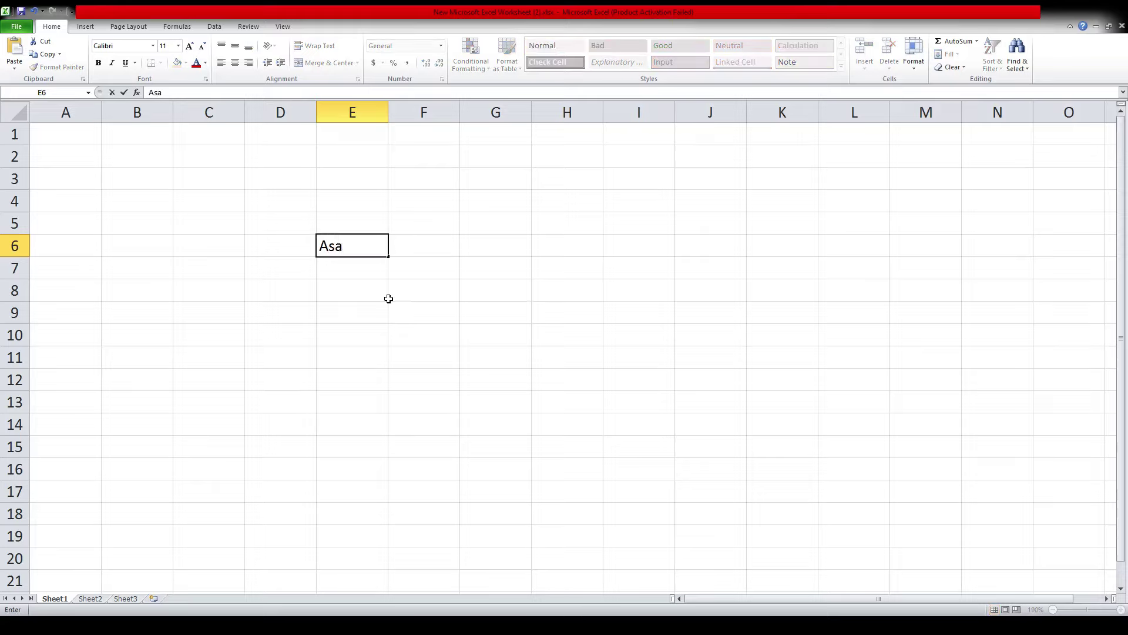
type("d")
left_click(433, 243)
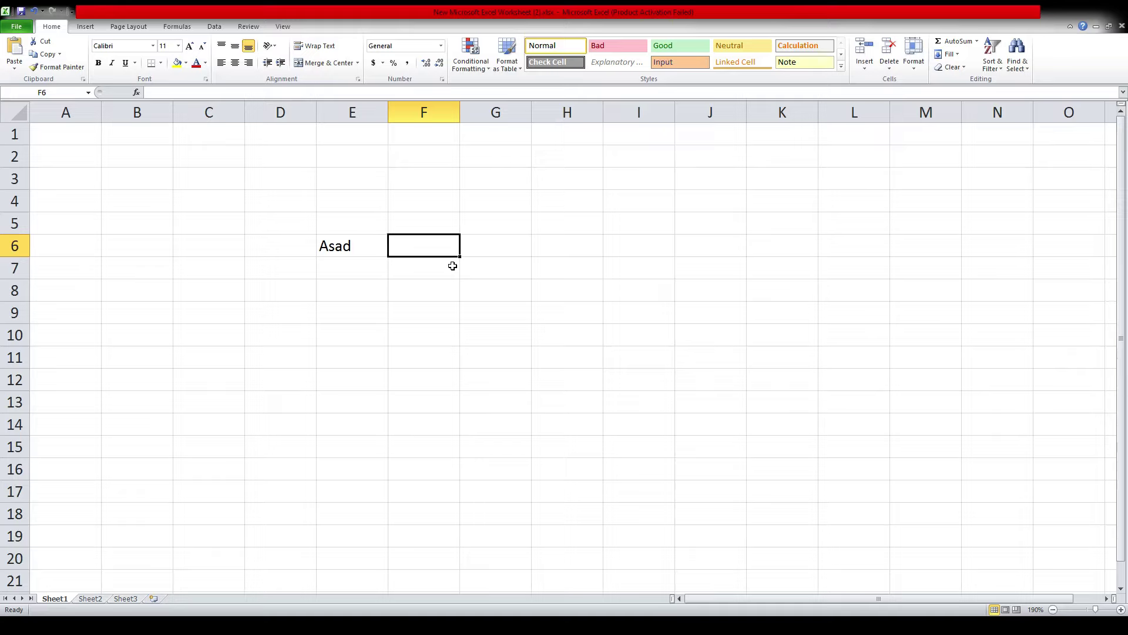
type("20")
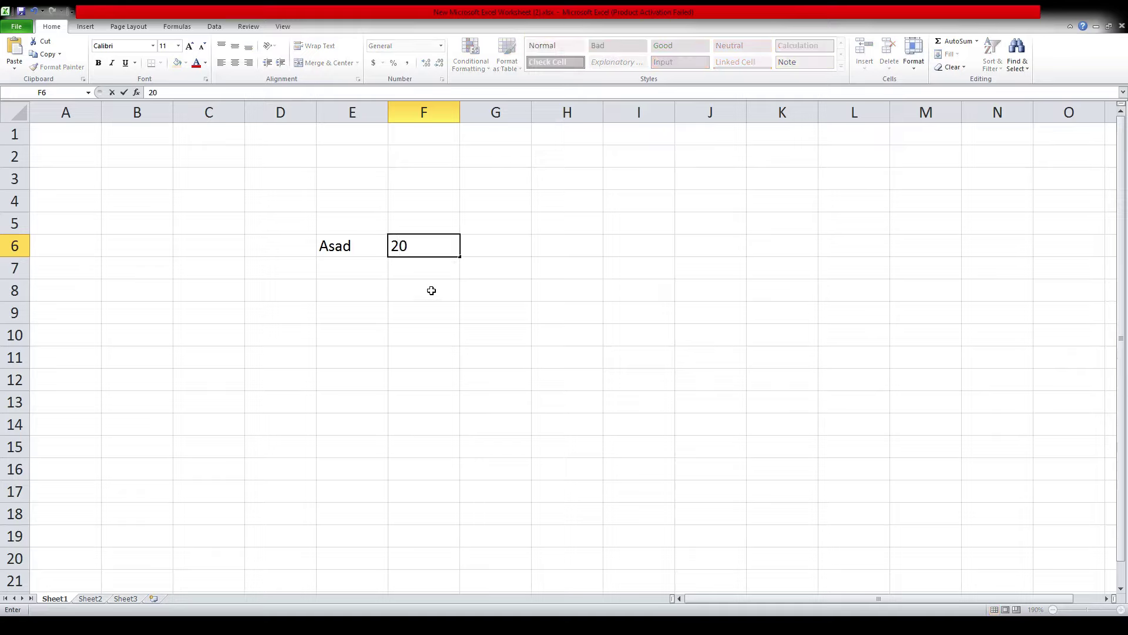
left_click(417, 304)
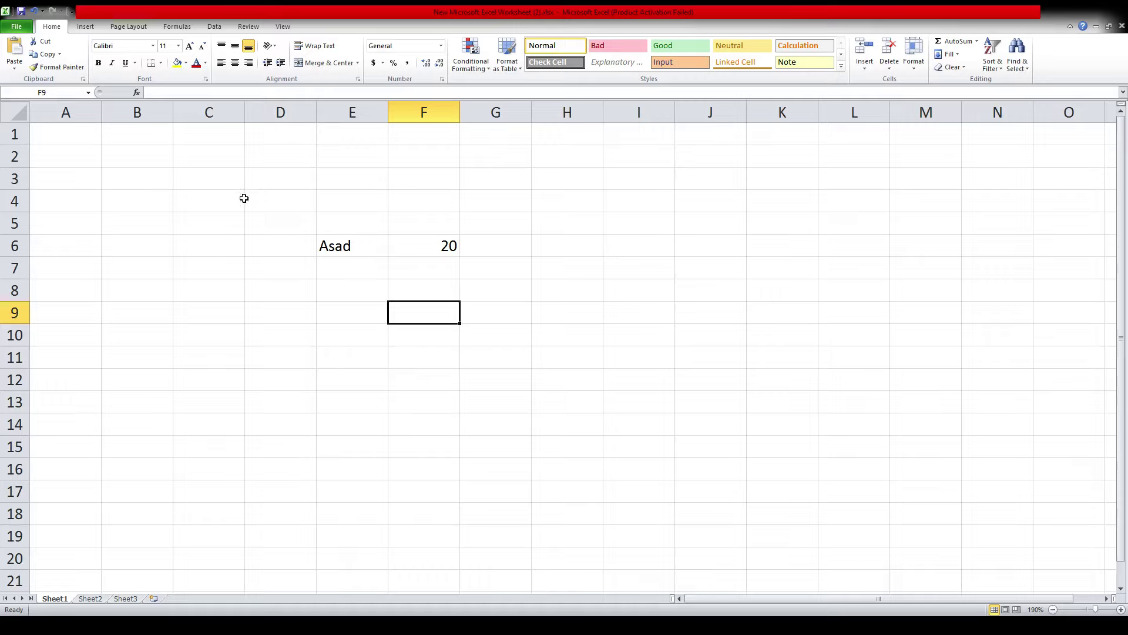
- Select columns A, B, C, D, E and F in turn
left_click(86, 111)
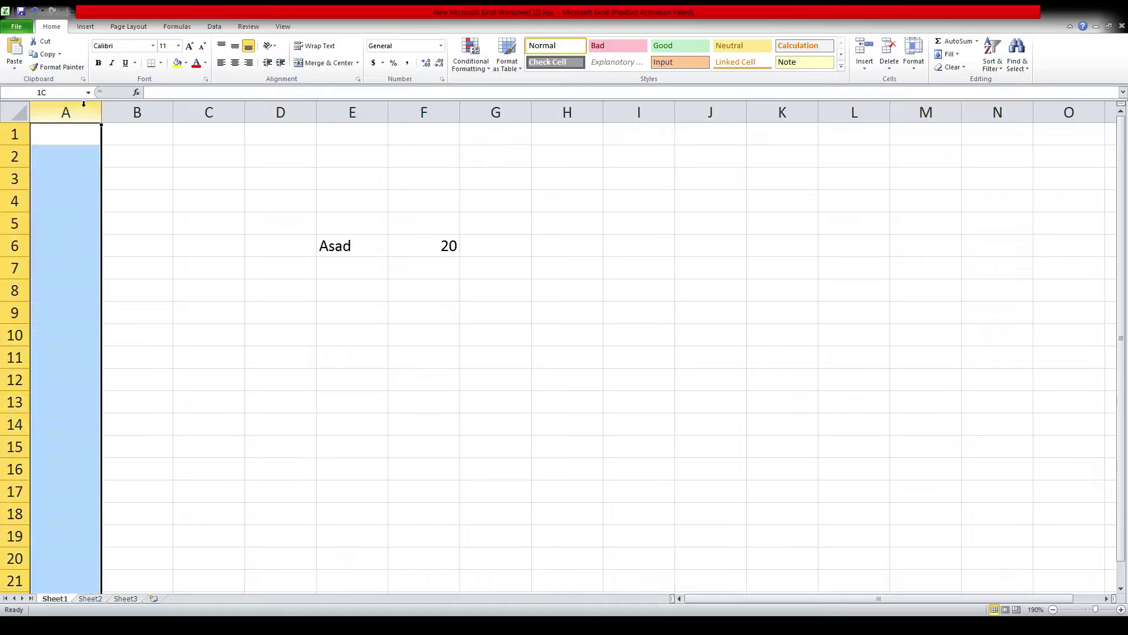
left_click(127, 114)
left_click(219, 112)
left_click(292, 112)
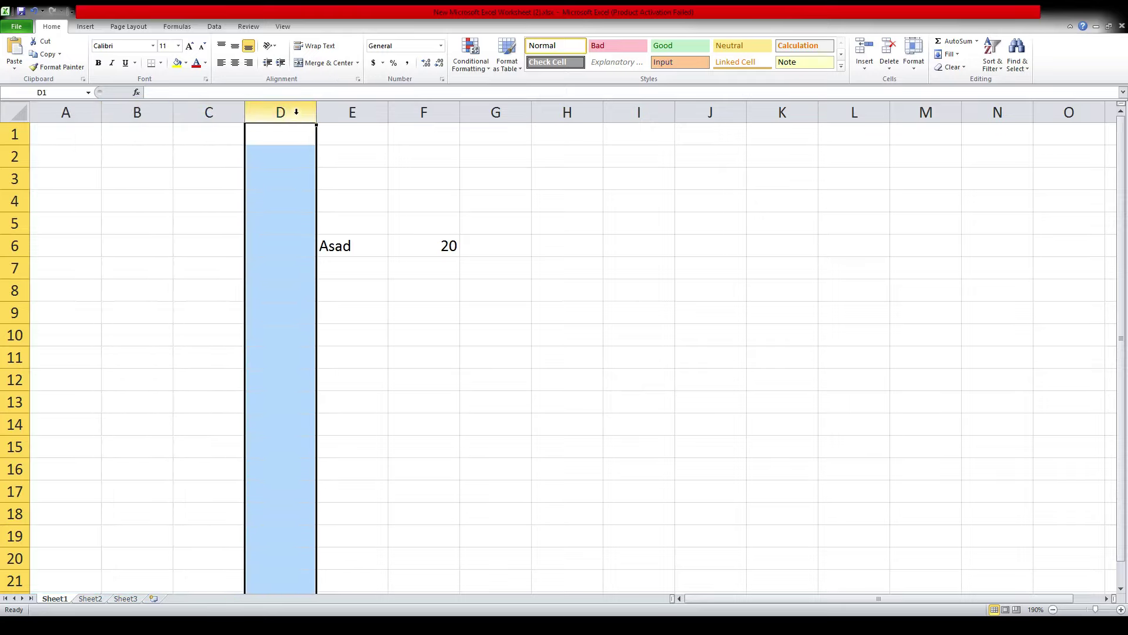
left_click(353, 111)
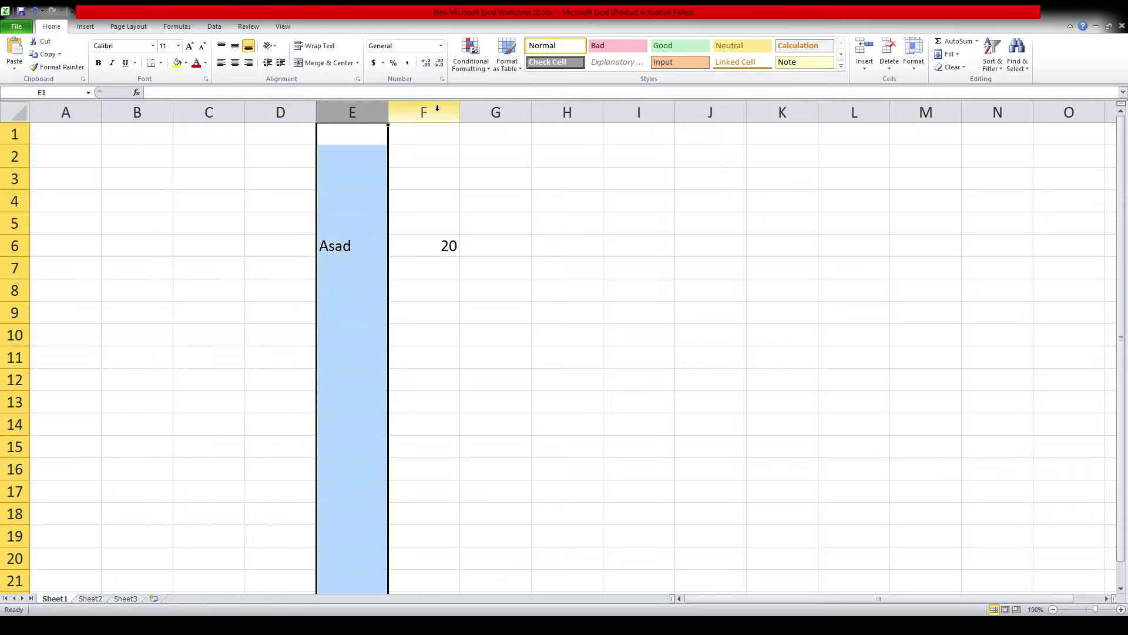
left_click(437, 109)
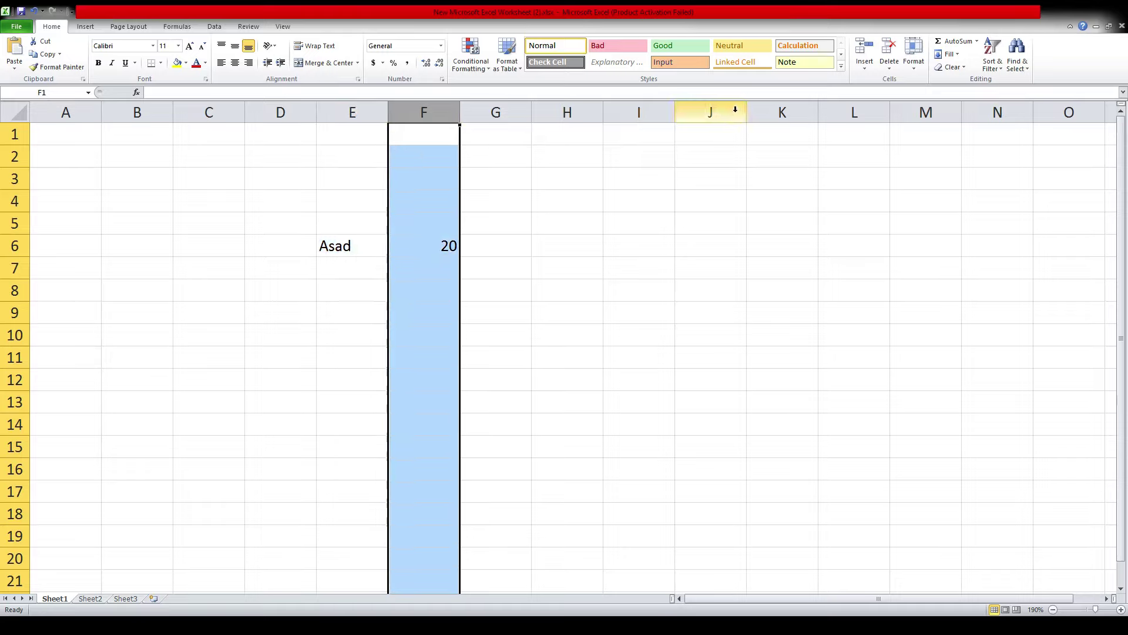
- Select rows 1 through 6 in turn, ending with row 6
left_click(16, 134)
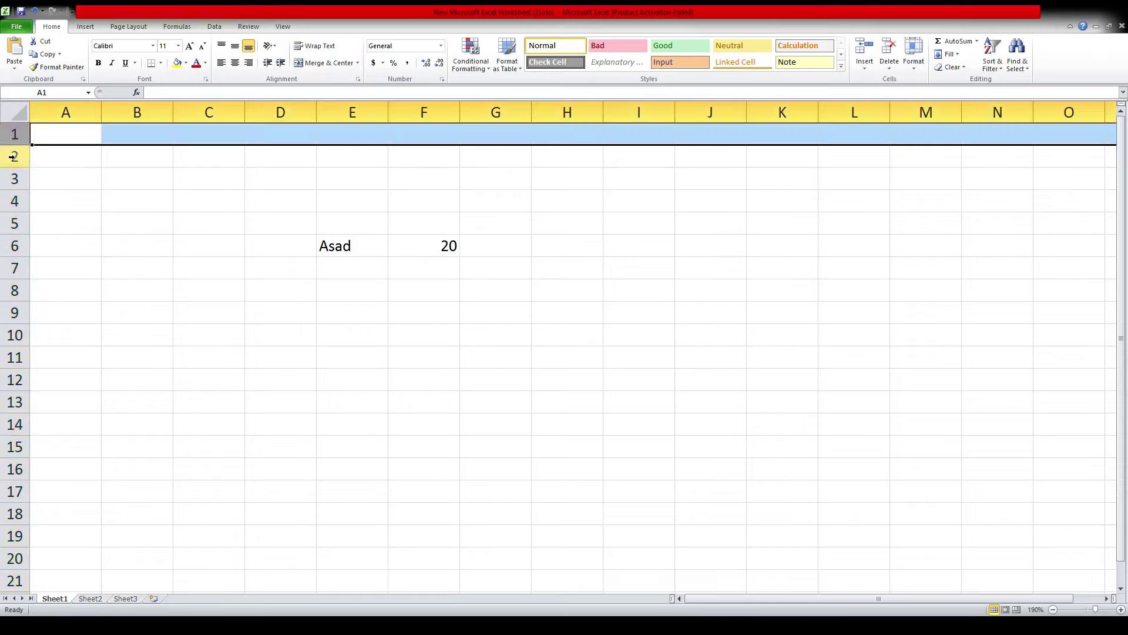
left_click(13, 156)
left_click(15, 179)
left_click(15, 201)
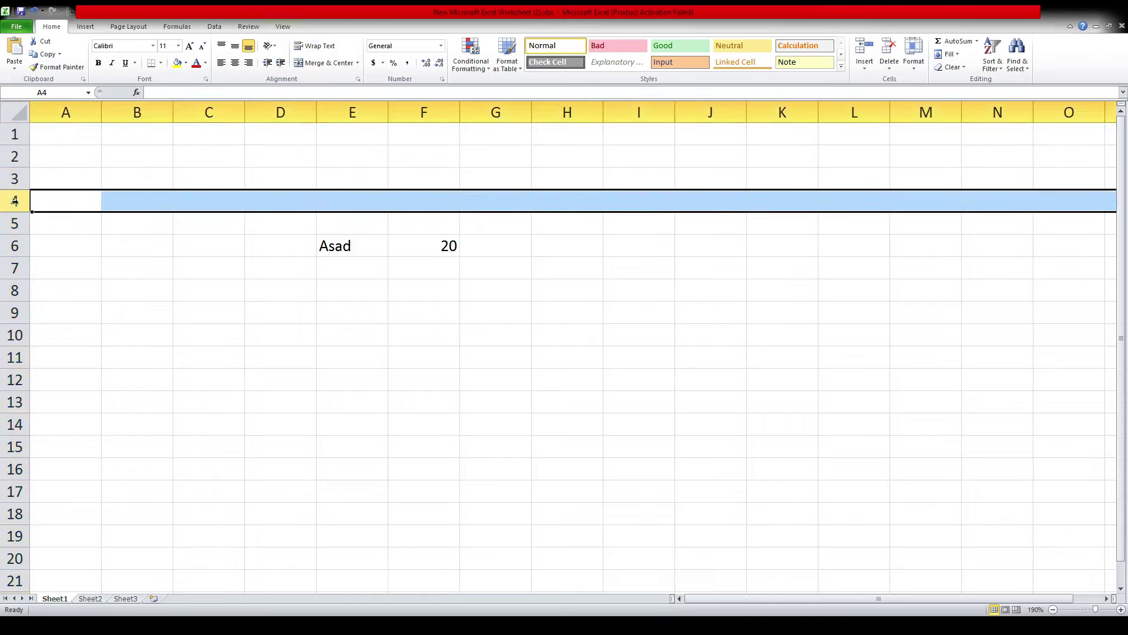
left_click(14, 223)
left_click(12, 246)
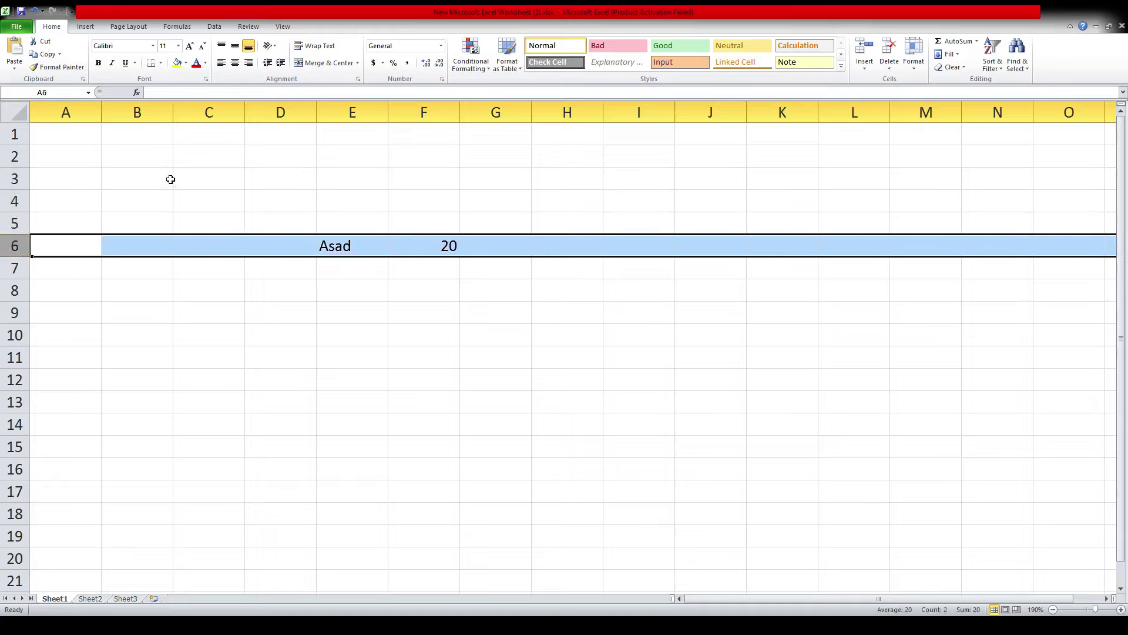
- Zoom the worksheet in to 205%, then back out to 130%
scroll(170, 171, "up", 1)
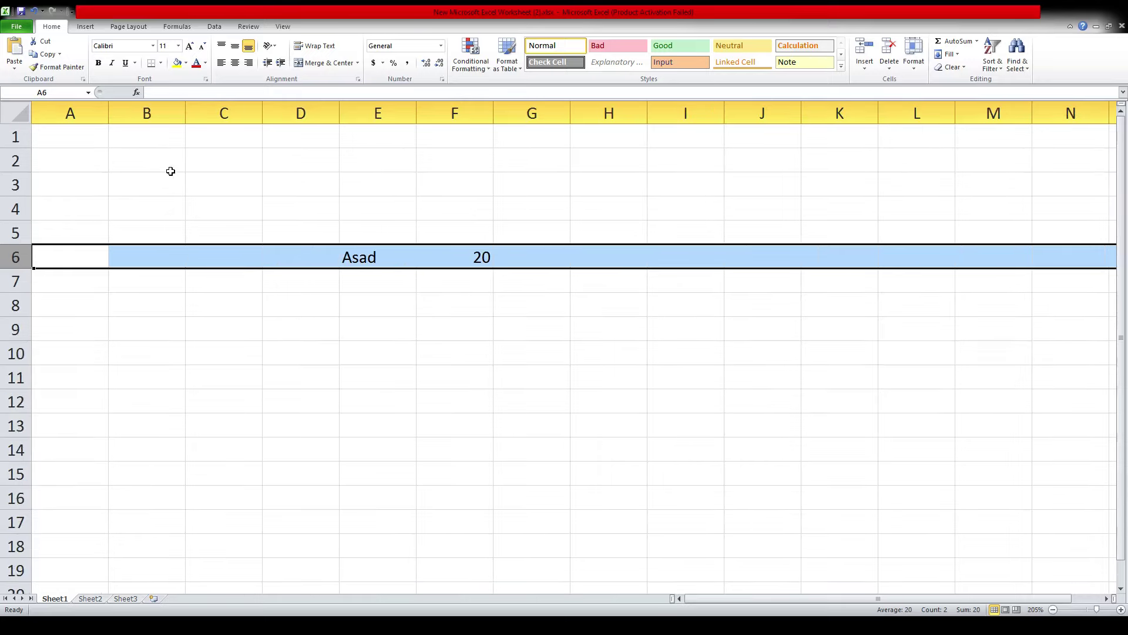
scroll(170, 171, "down", 2)
scroll(171, 171, "down", 2)
scroll(171, 170, "down", 1)
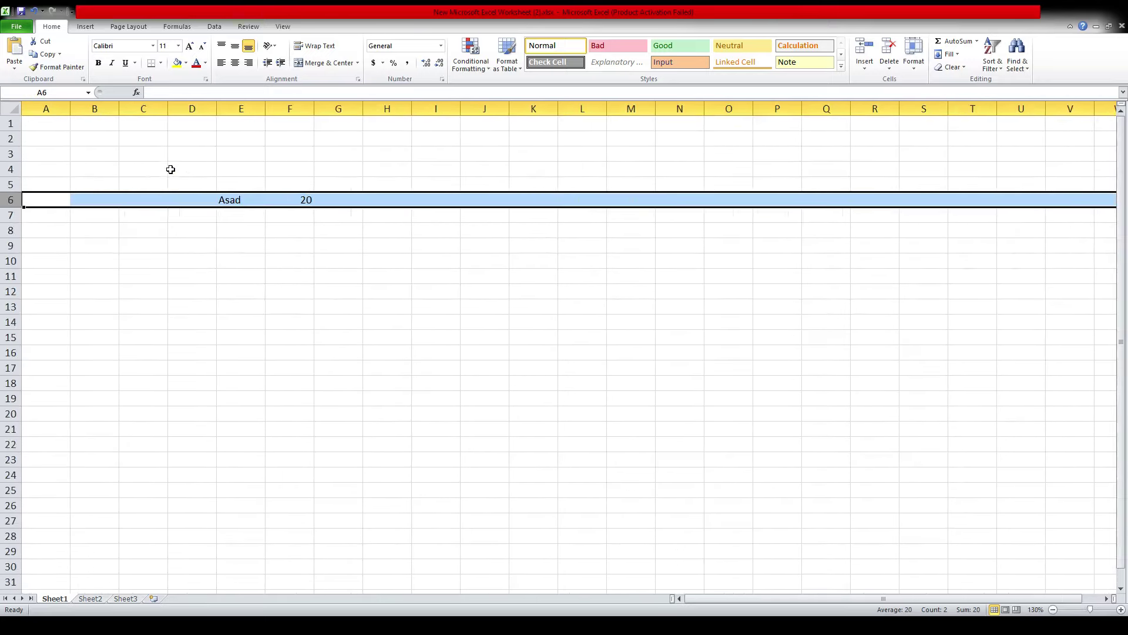